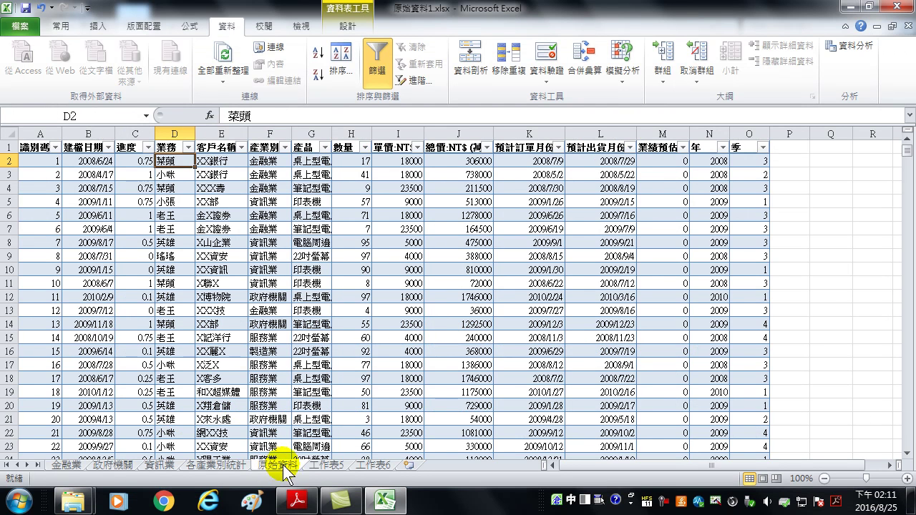
Step: Check the newly added last data row, then switch to the 各產業別統計 pivot sheet
{"action": "left_click", "coordinate": [240, 378]}
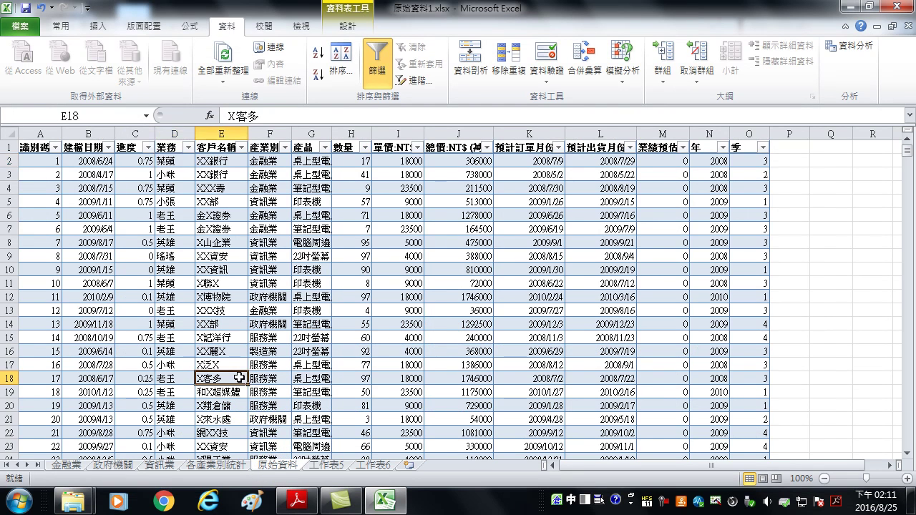
{"action": "key", "text": "ctrl+Down"}
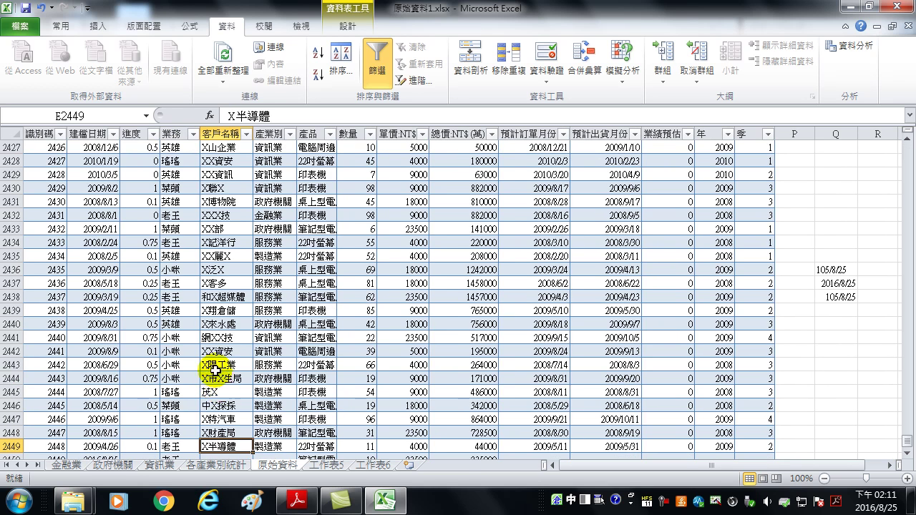
{"action": "scroll", "coordinate": [225, 364], "scroll_direction": "down", "scroll_amount": 3}
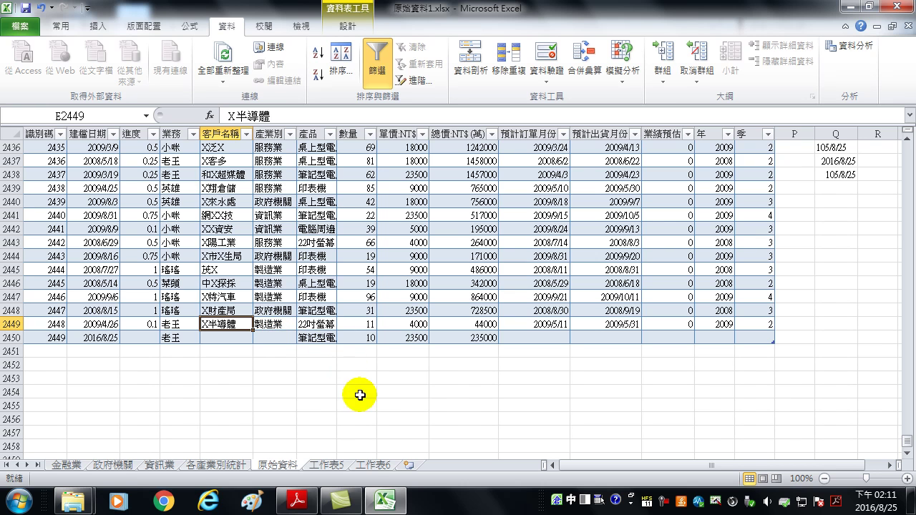
{"action": "left_click", "coordinate": [222, 464]}
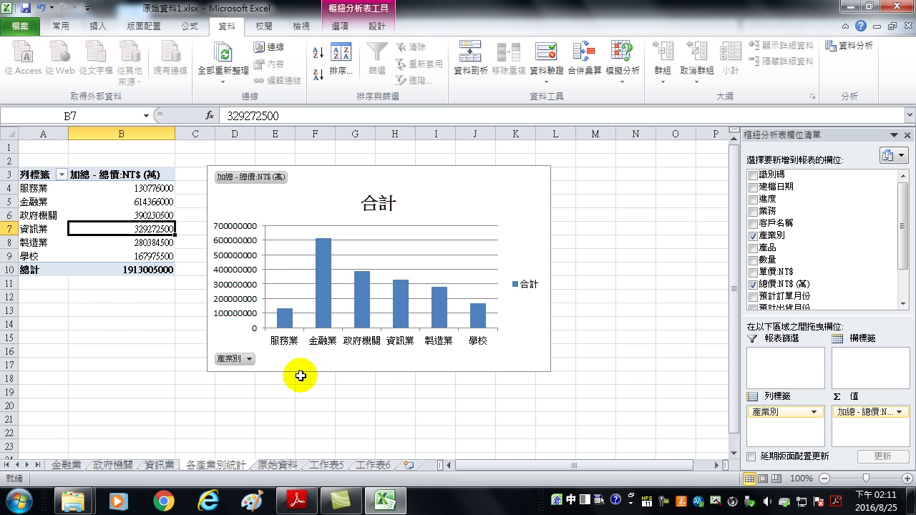
{"action": "left_click", "coordinate": [277, 465]}
{"action": "left_click", "coordinate": [14, 338]}
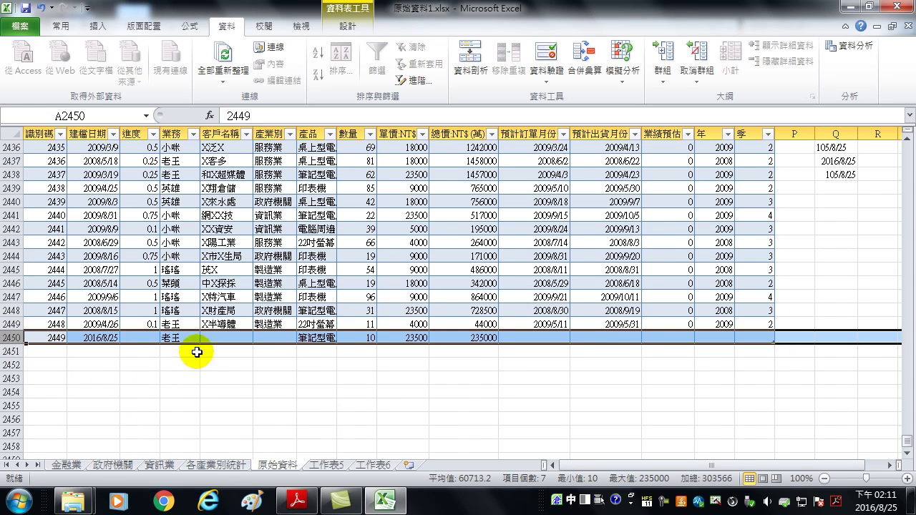
{"action": "left_click", "coordinate": [274, 296]}
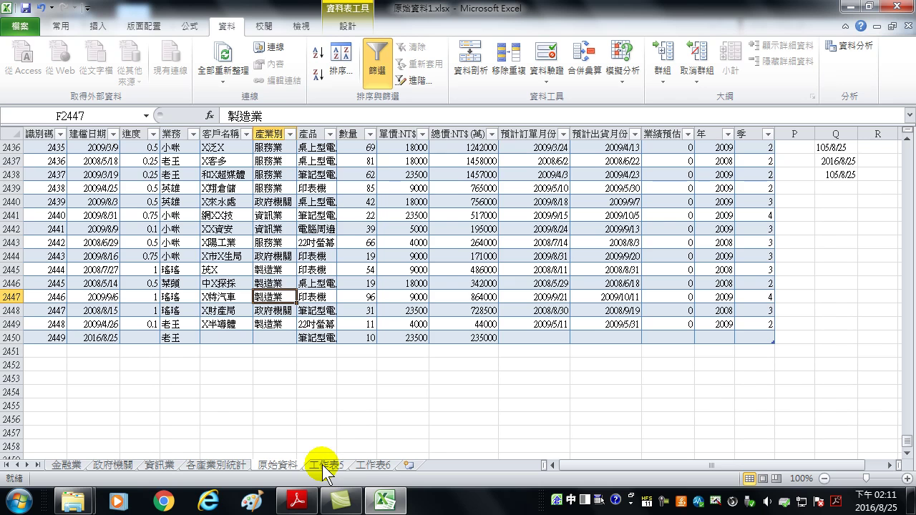
{"action": "left_click", "coordinate": [226, 465]}
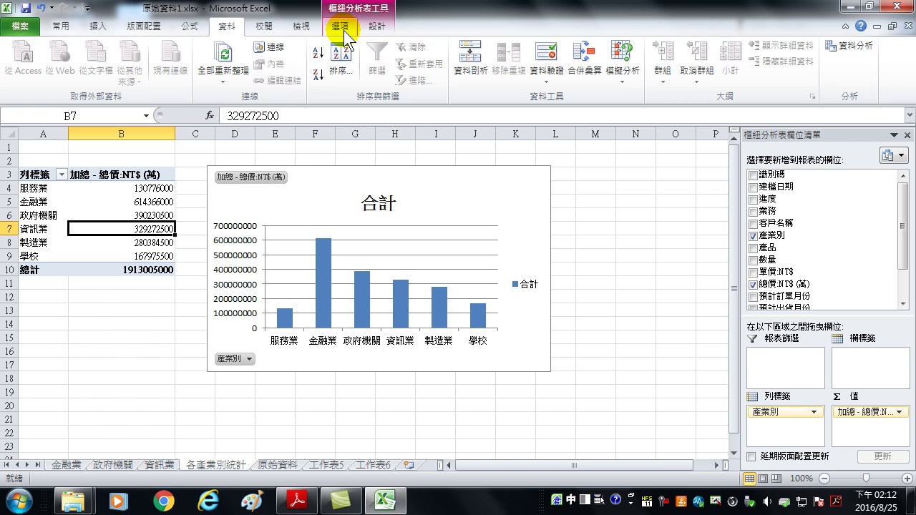
Step: Paste the pivot's industry totals from B4:B9 as plain values into B15:B20
{"action": "left_click", "coordinate": [342, 34]}
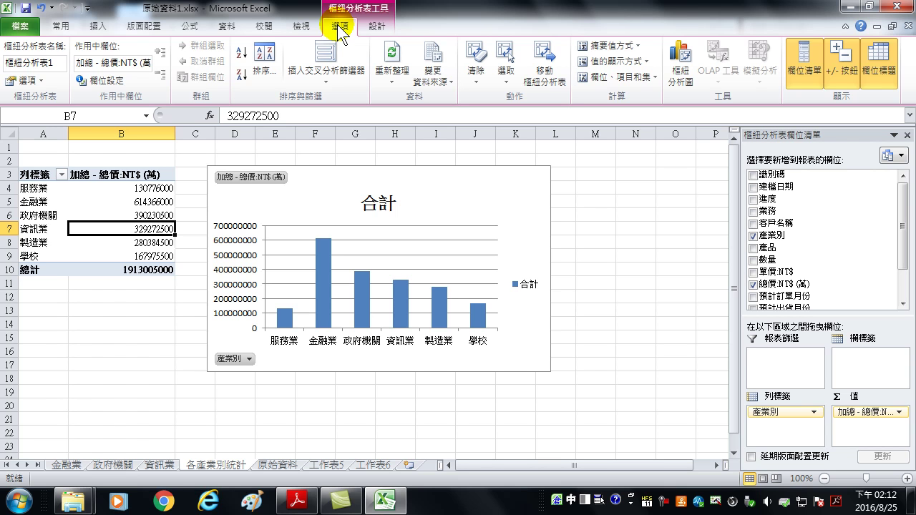
{"action": "left_click_drag", "start_coordinate": [141, 188], "coordinate": [149, 260]}
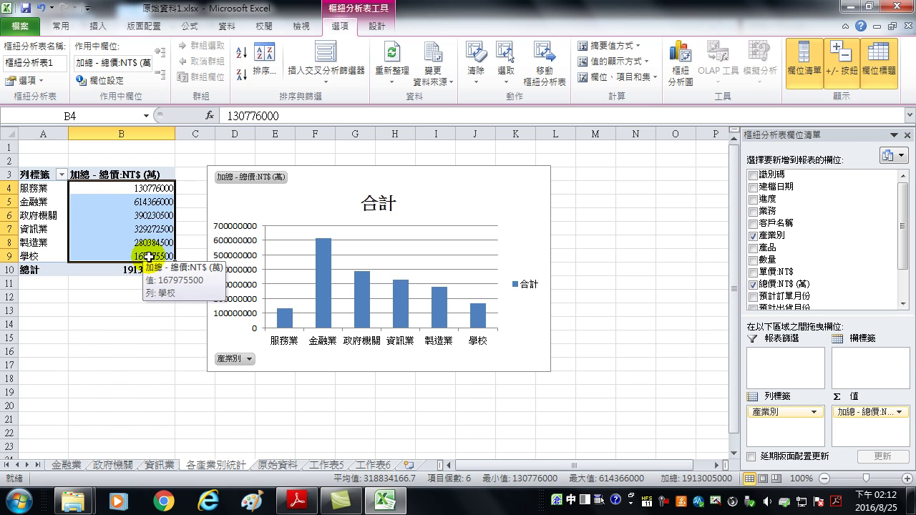
{"action": "right_click", "coordinate": [152, 207]}
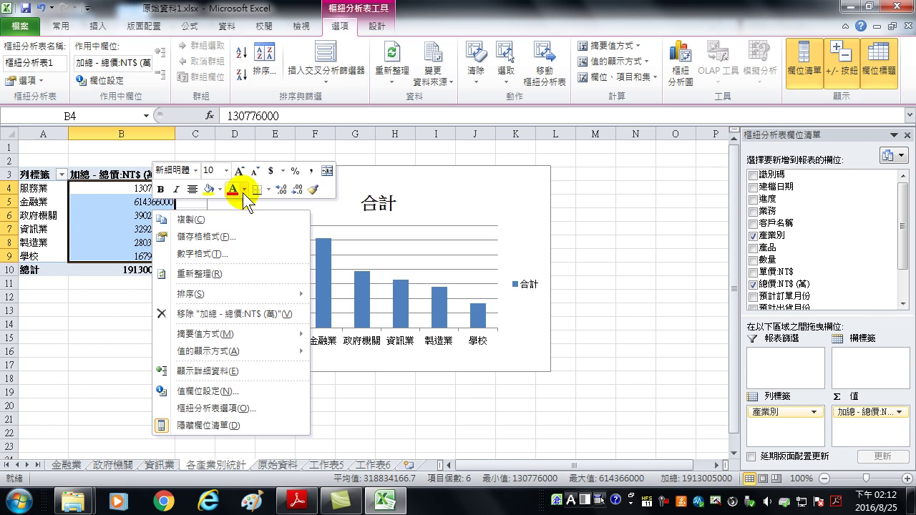
{"action": "left_click", "coordinate": [192, 219]}
{"action": "right_click", "coordinate": [114, 333]}
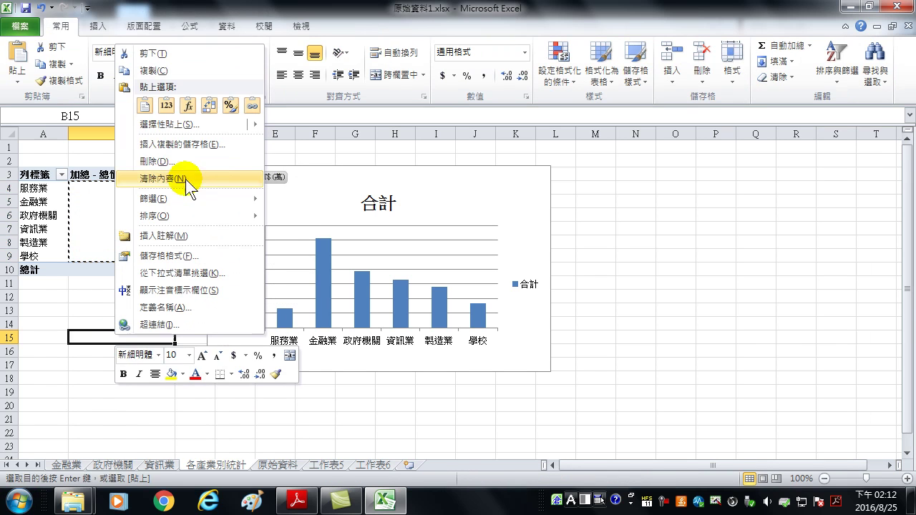
{"action": "left_click", "coordinate": [188, 121]}
{"action": "left_click", "coordinate": [63, 71]}
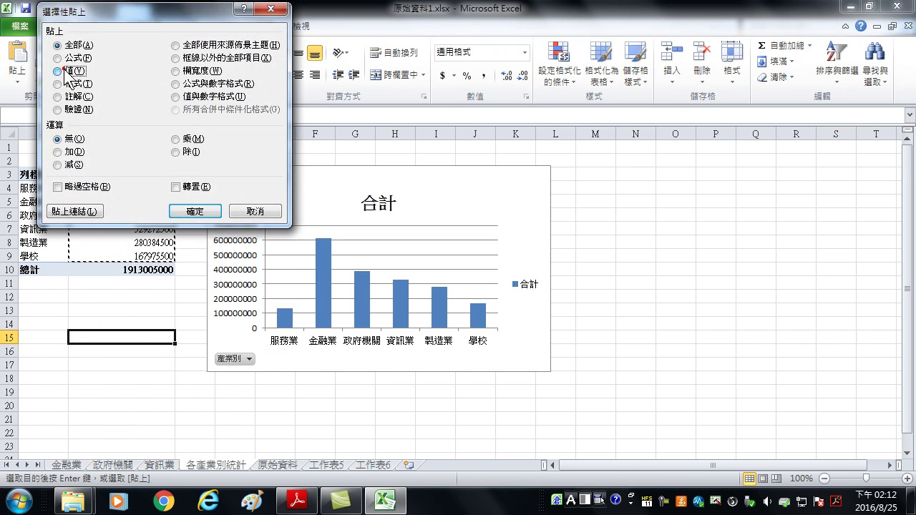
{"action": "left_click", "coordinate": [195, 211]}
{"action": "left_click", "coordinate": [142, 336]}
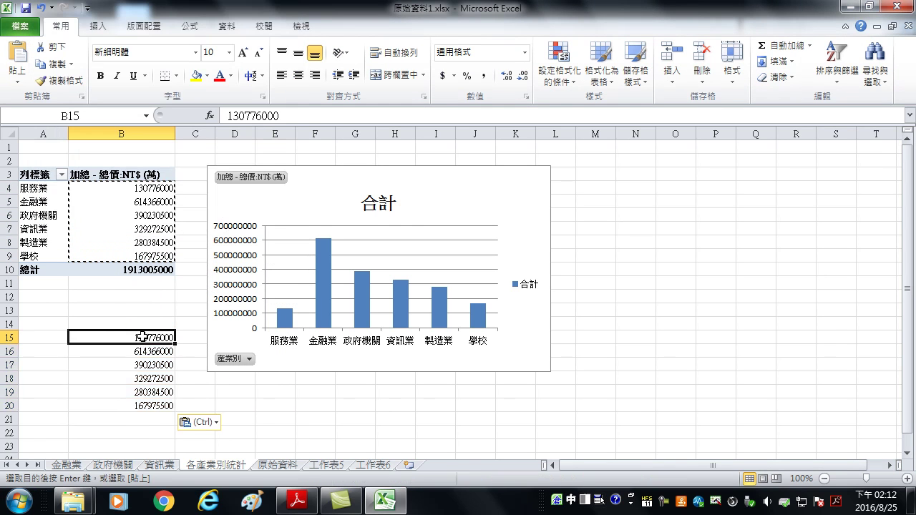
{"action": "left_click", "coordinate": [144, 188]}
{"action": "key", "text": "Escape"}
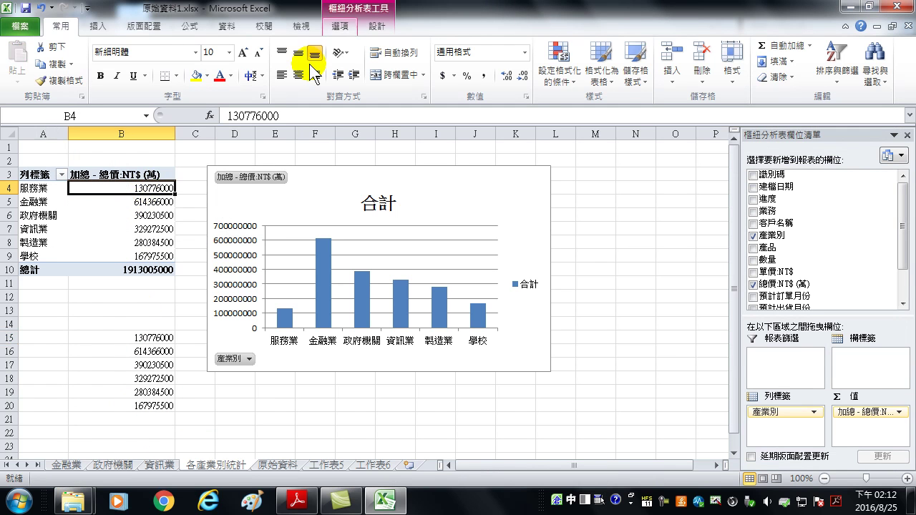
Step: Refresh the pivot so the new row shows as (空白), then return to 原始資料
{"action": "left_click", "coordinate": [340, 26]}
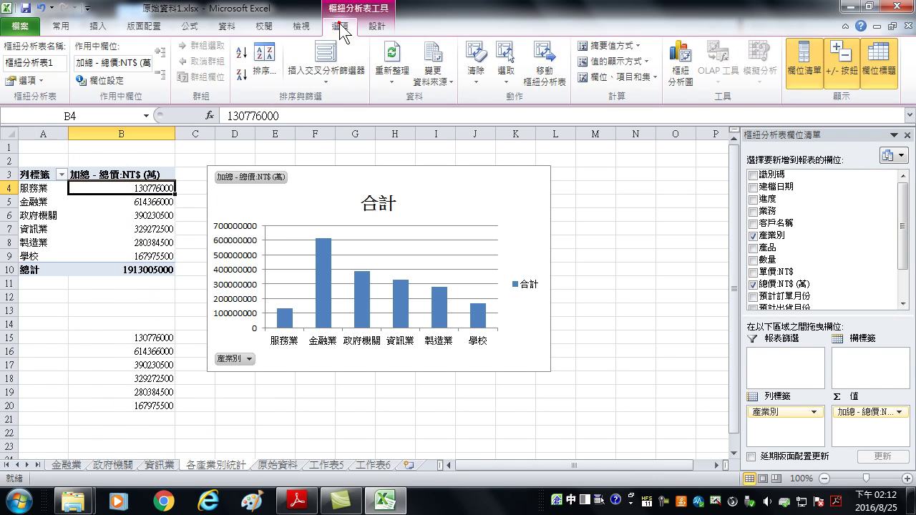
{"action": "left_click", "coordinate": [392, 57]}
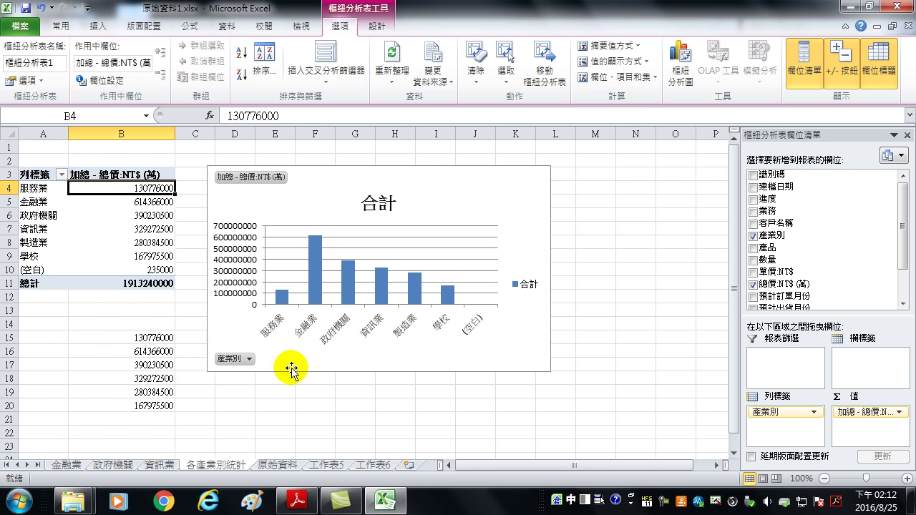
{"action": "left_click", "coordinate": [277, 465]}
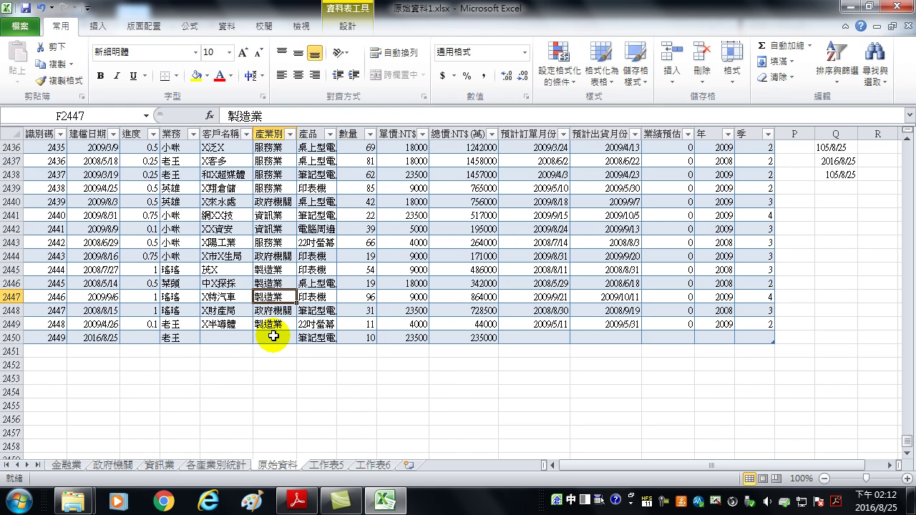
Step: Enter 製造業 in blank cell F2450, then go back to the 各產業別統計 sheet
{"action": "left_click", "coordinate": [273, 339]}
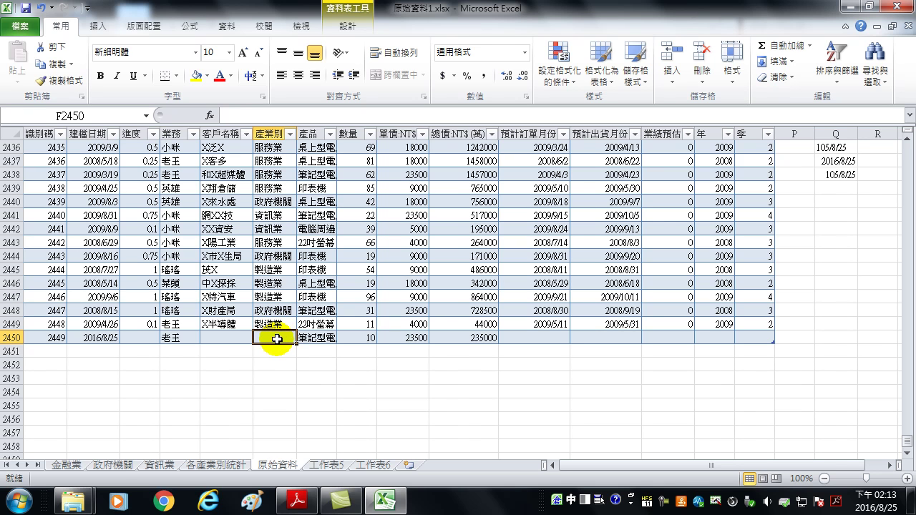
{"action": "type", "text": "製造t"}
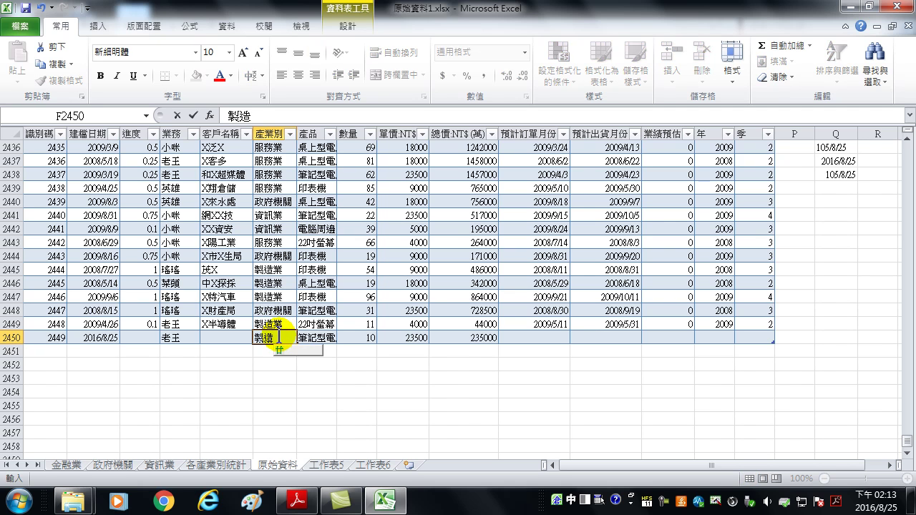
{"action": "key", "text": "space"}
{"action": "key", "text": "Return"}
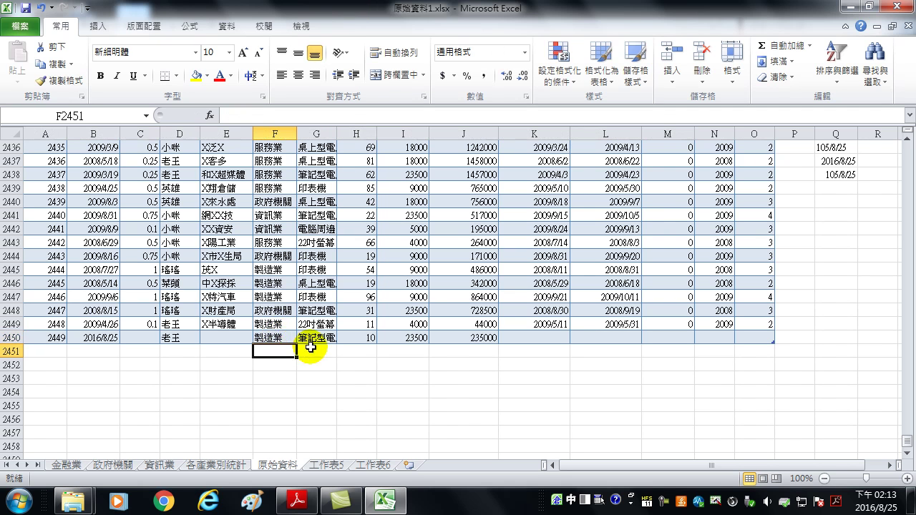
{"action": "left_click", "coordinate": [278, 333]}
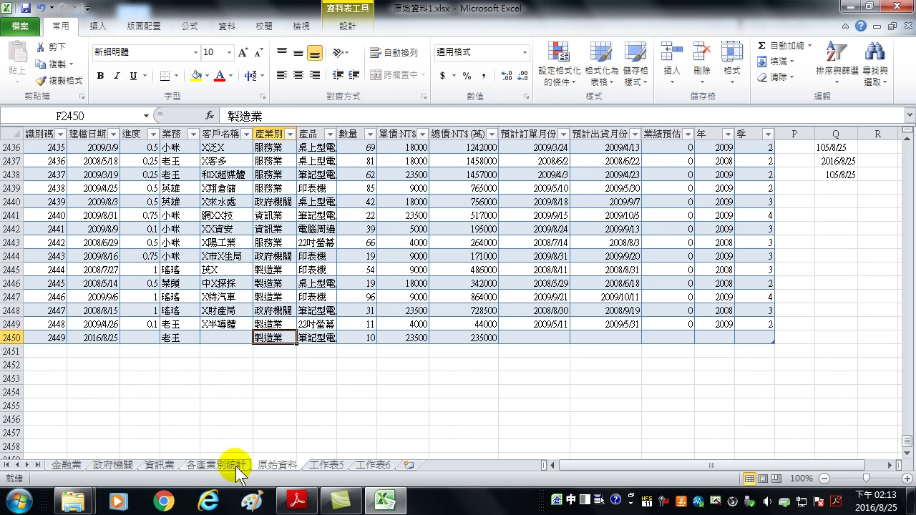
{"action": "left_click", "coordinate": [235, 466]}
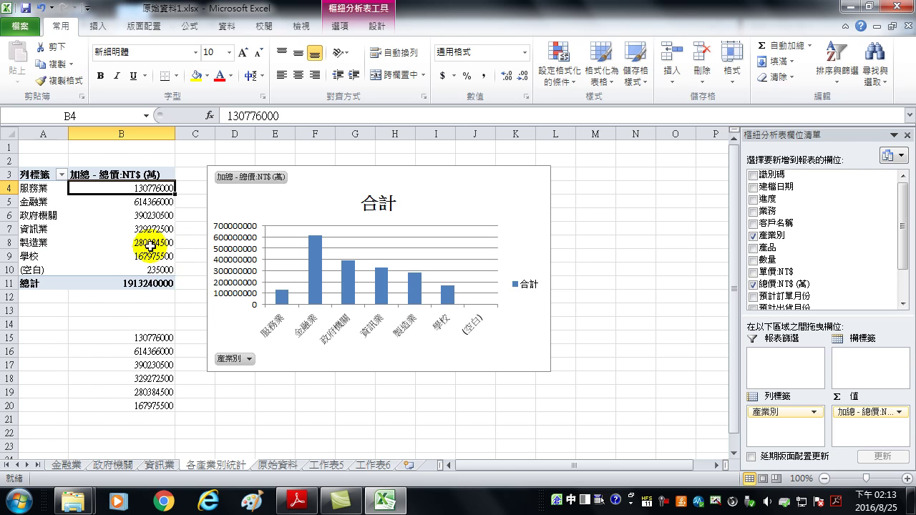
{"action": "left_click", "coordinate": [151, 245]}
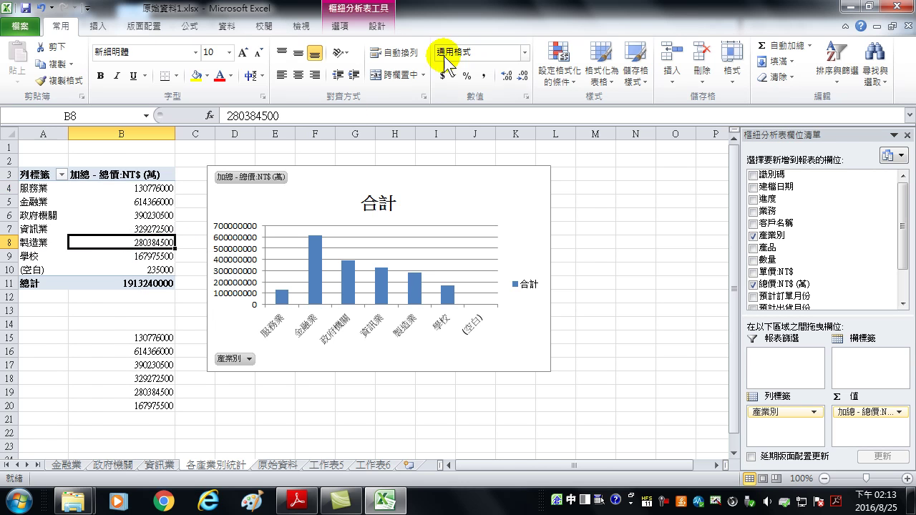
{"action": "left_click", "coordinate": [340, 27]}
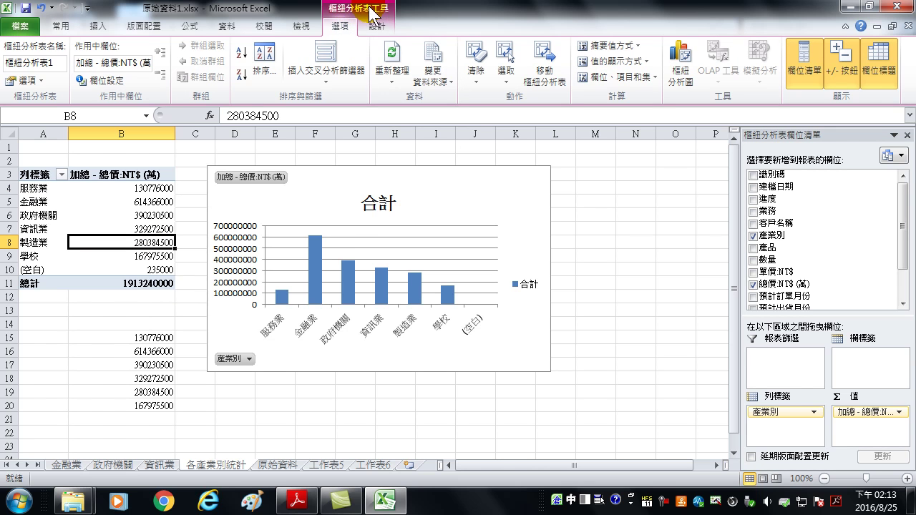
{"action": "left_click", "coordinate": [392, 57]}
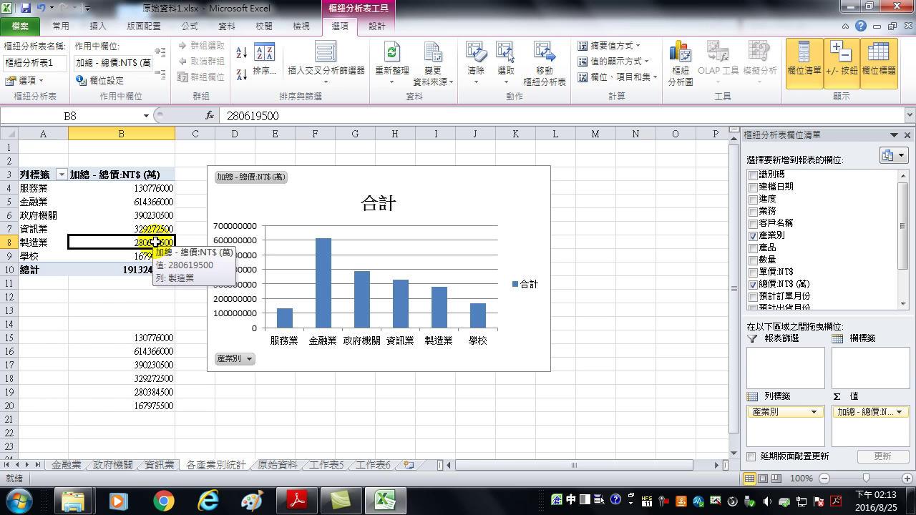
{"action": "left_click", "coordinate": [388, 71]}
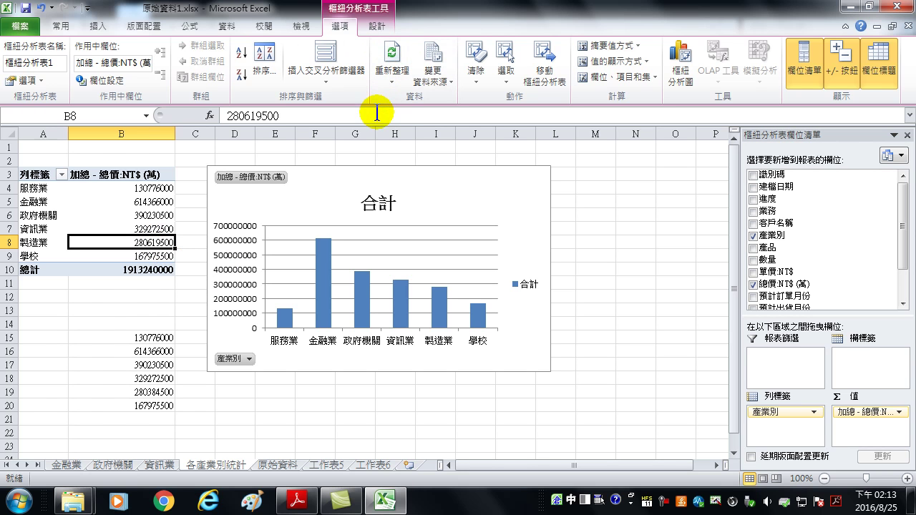